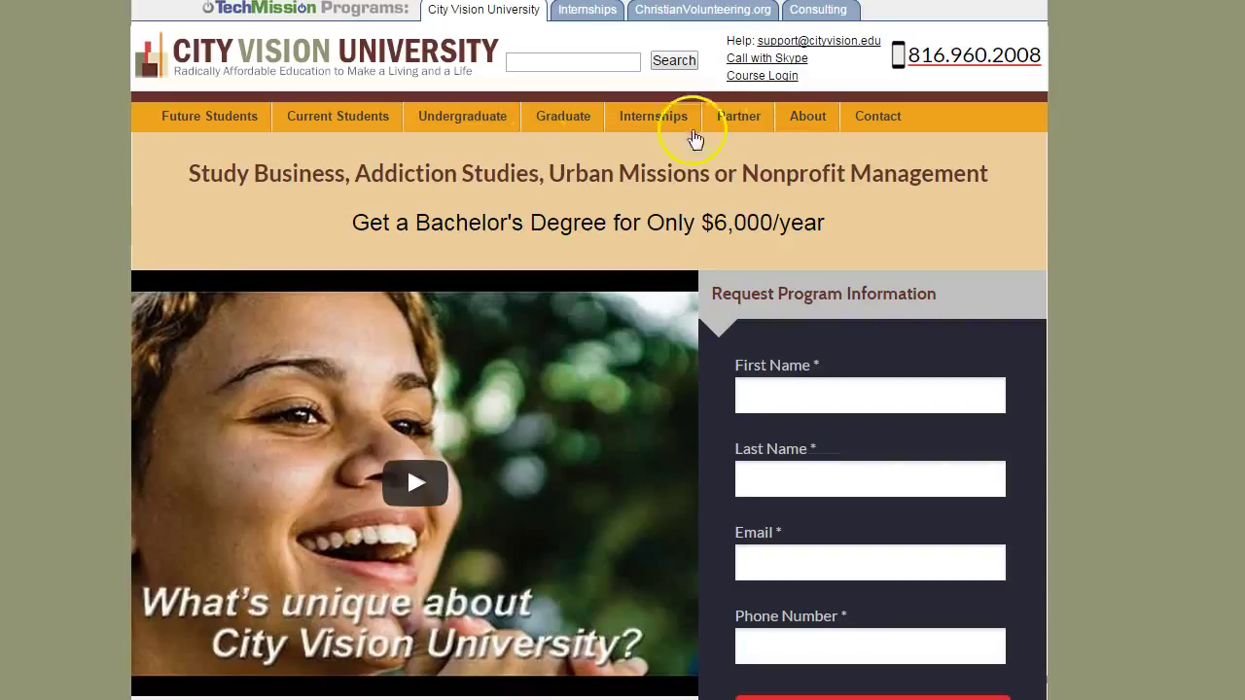
Log in to City Vision Moodle with the saved username and password, declining to save it
left_click(770, 77)
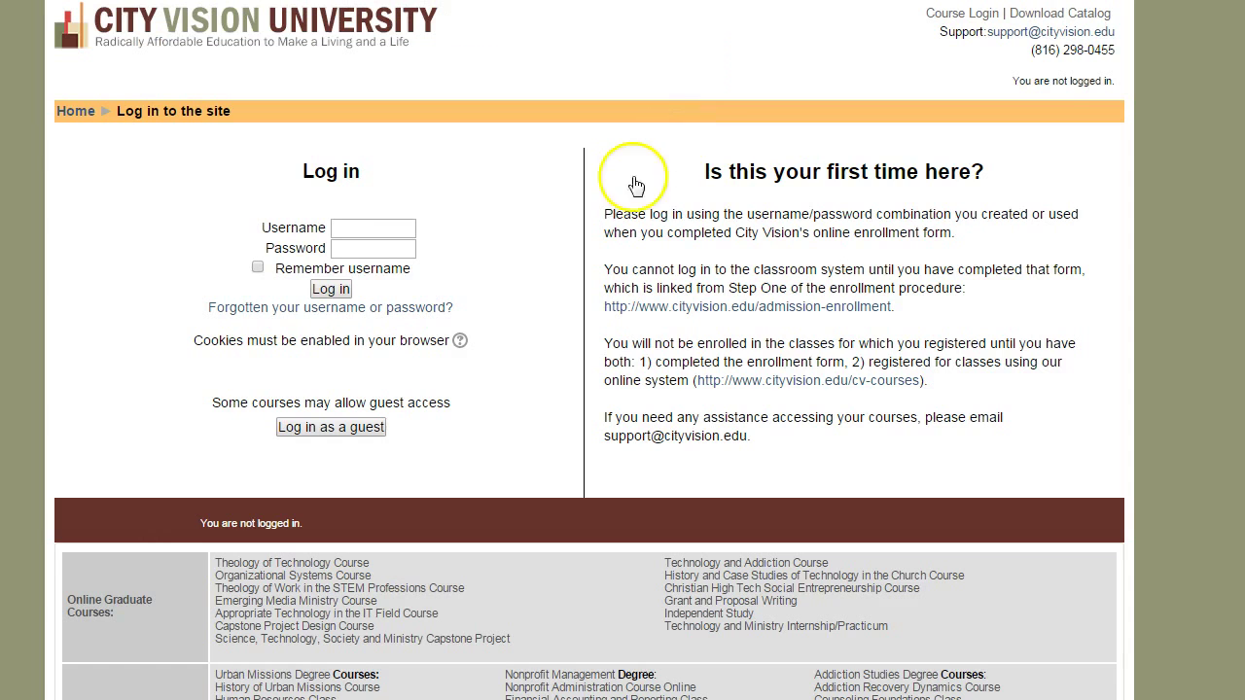
left_click(375, 228)
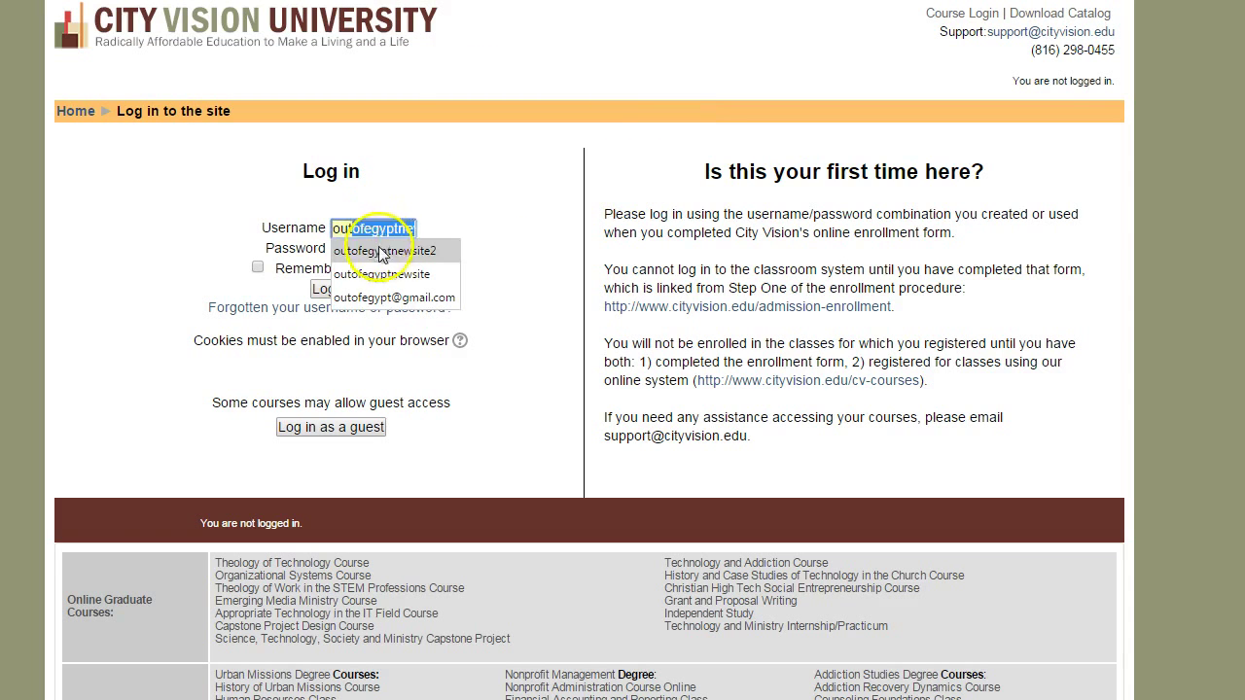
left_click(380, 250)
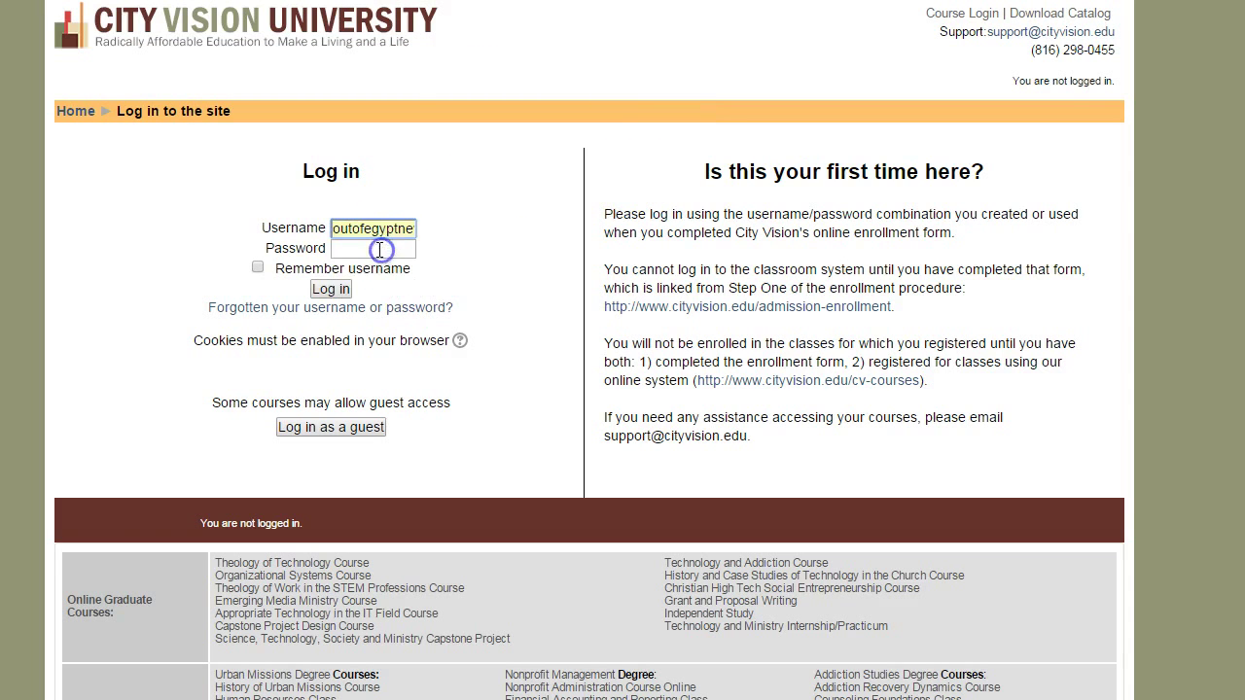
left_click(378, 249)
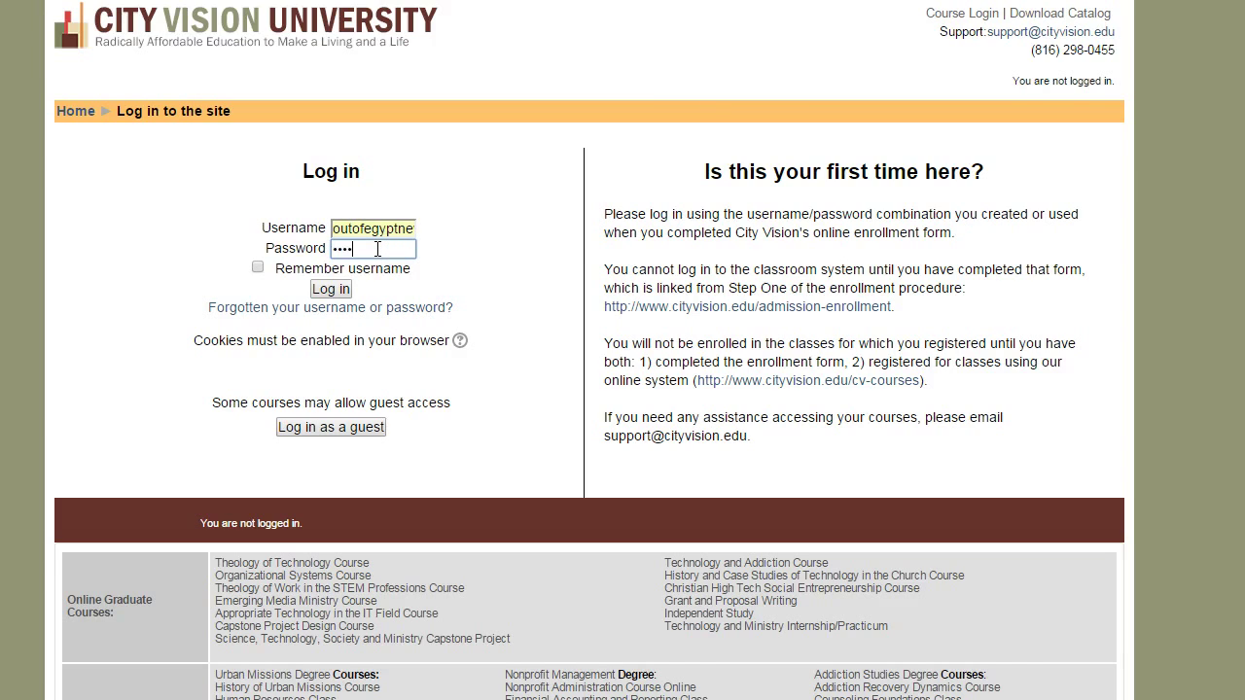
left_click(330, 289)
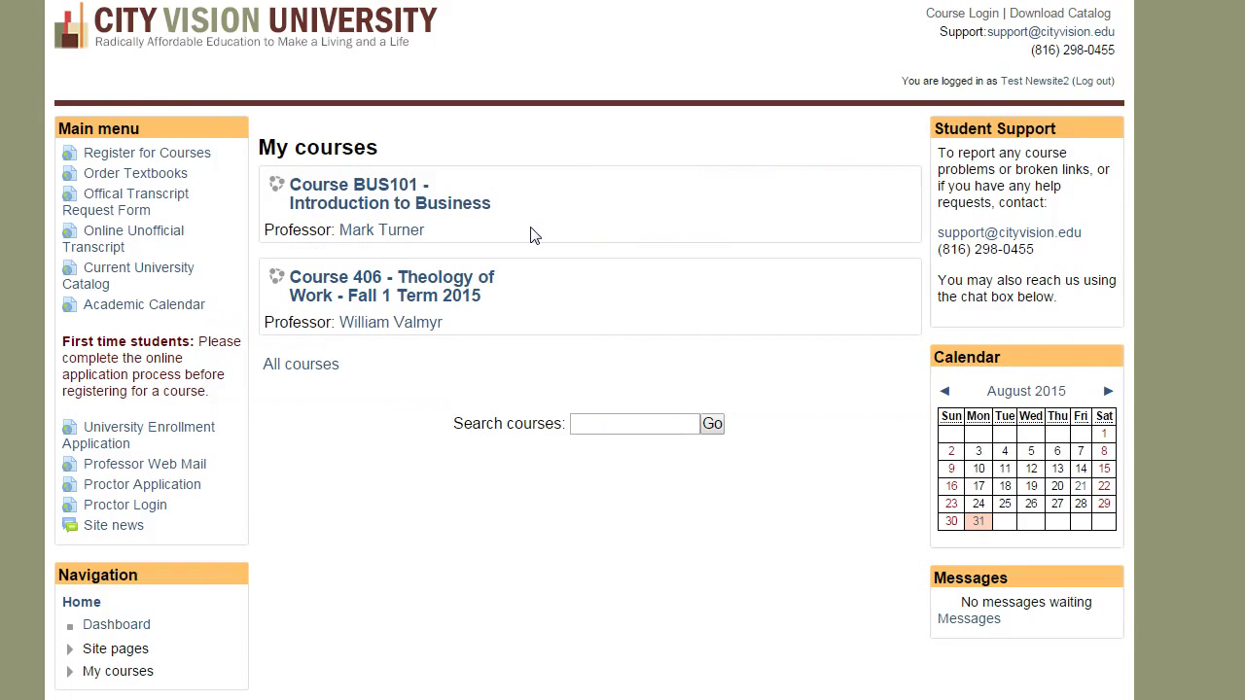
left_click(578, 198)
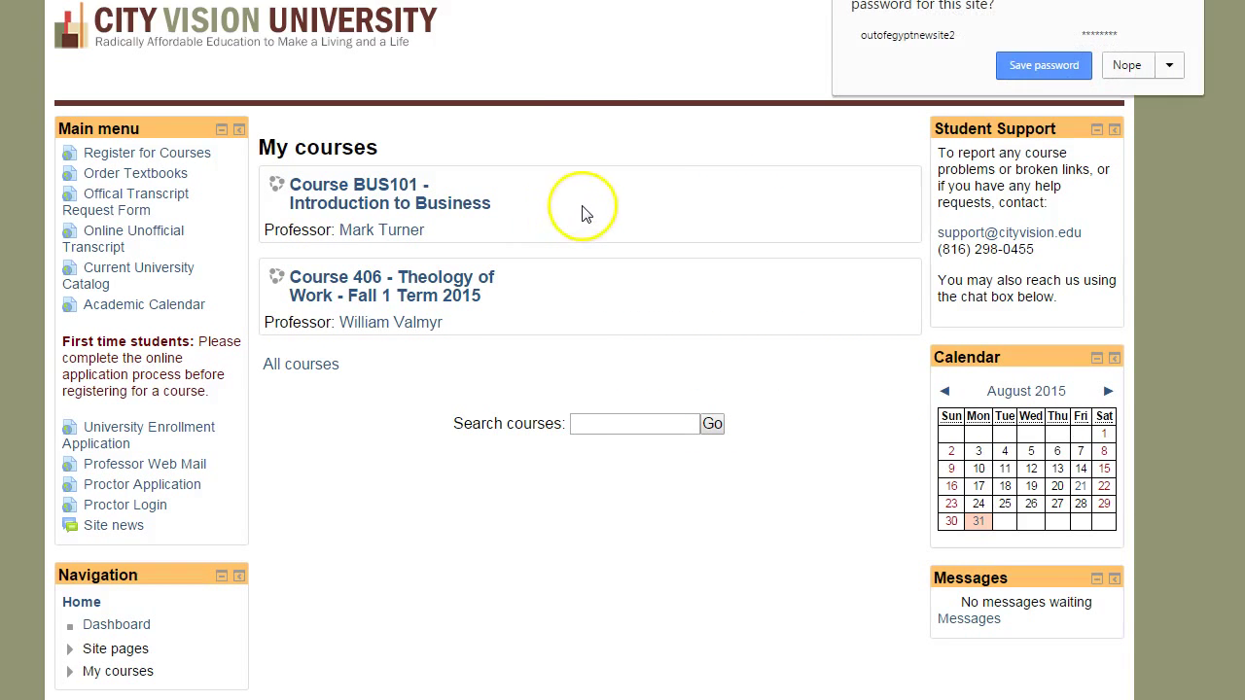
Open the BUS101 Introduction to Business course page and select its registration code
left_click(1126, 66)
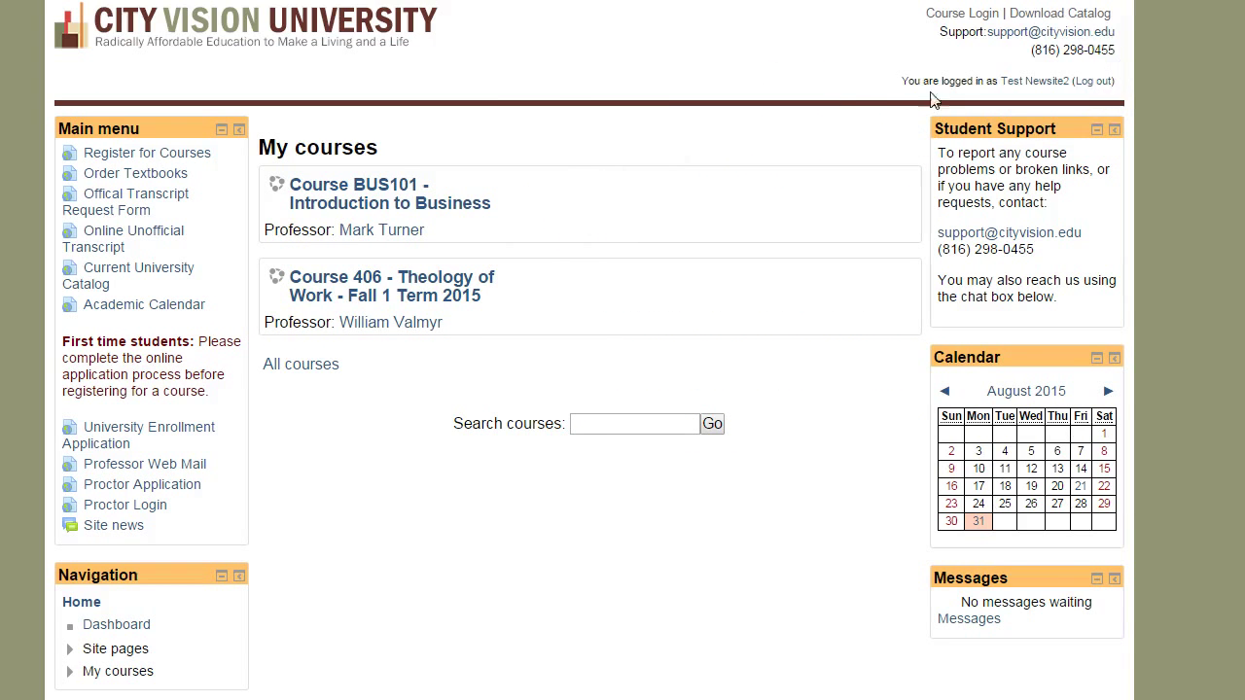
left_click(393, 203)
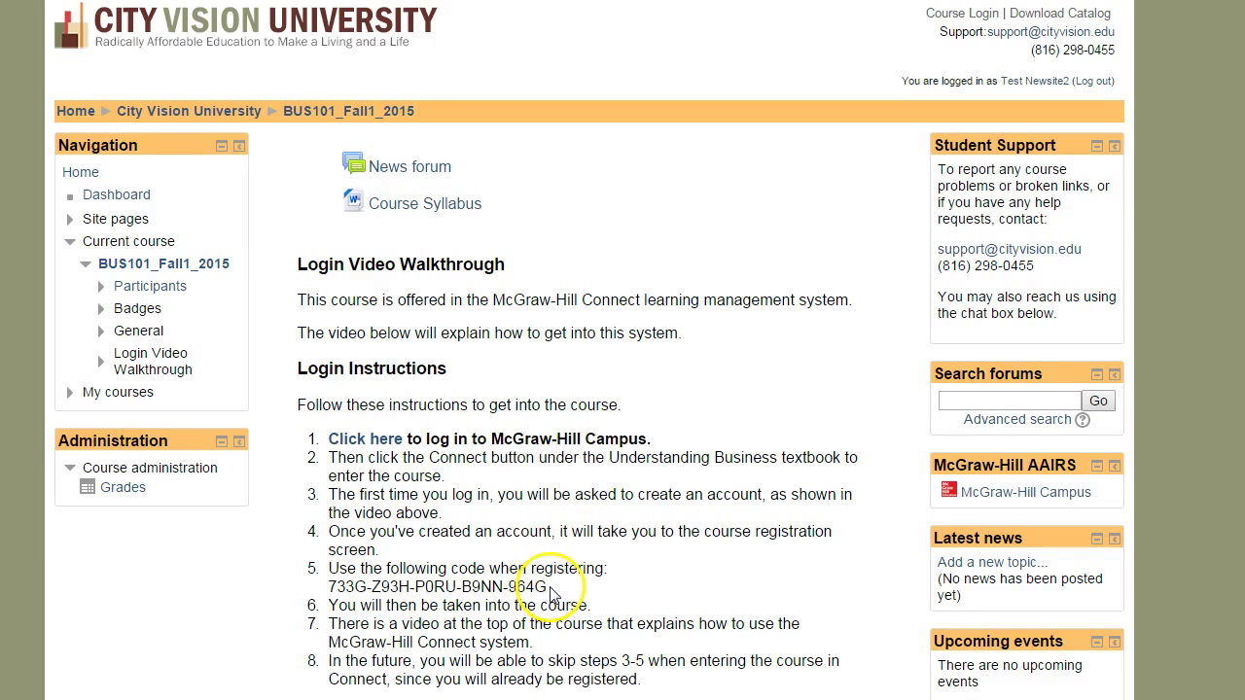
left_click_drag(548, 587, 329, 587)
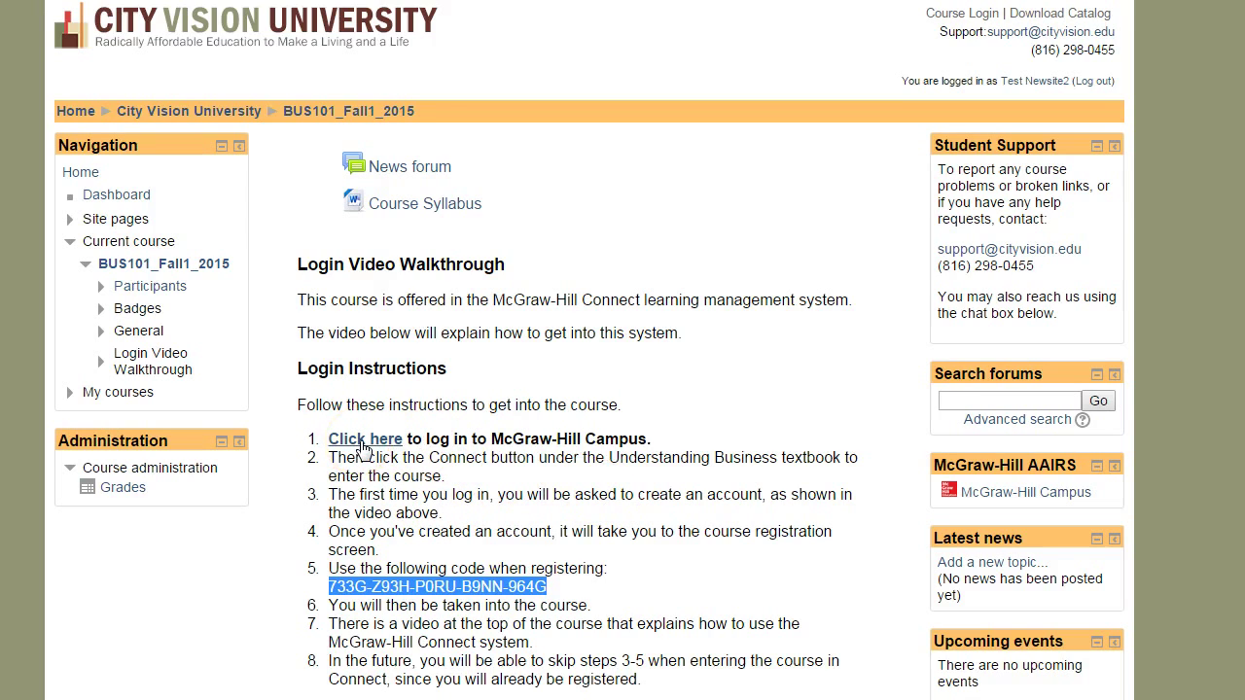
Go to McGraw-Hill Campus, agree to its terms and get started
left_click(362, 446)
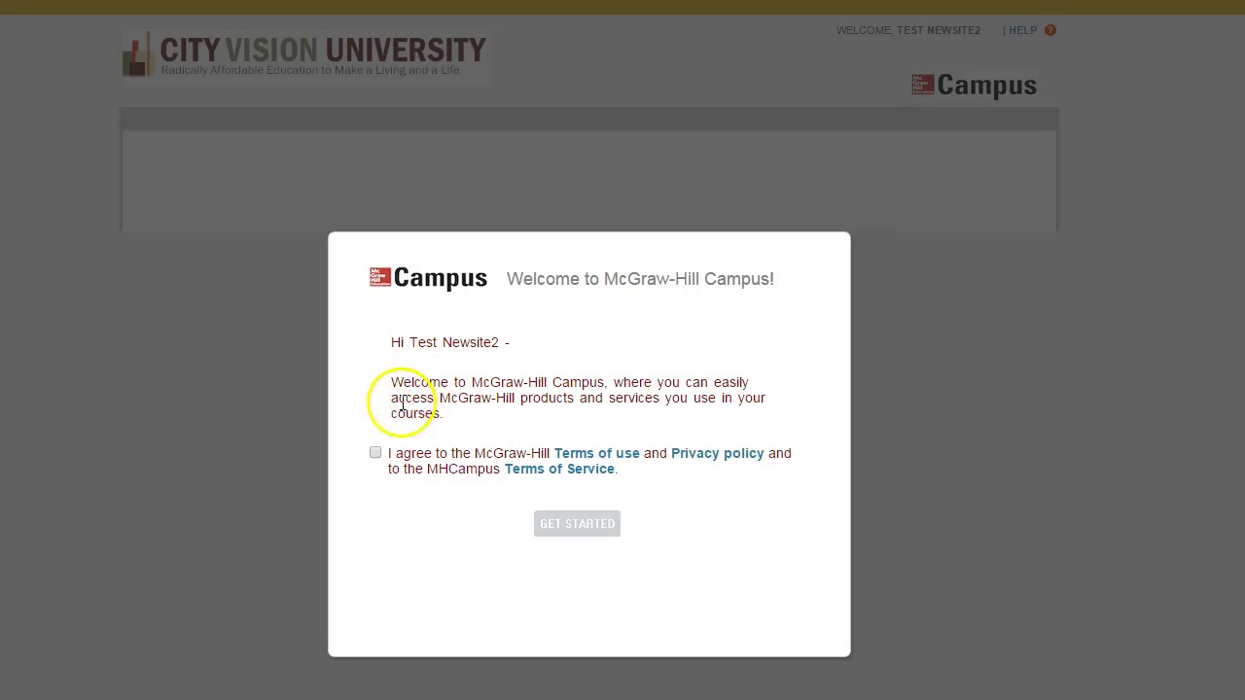
left_click(376, 453)
left_click(572, 525)
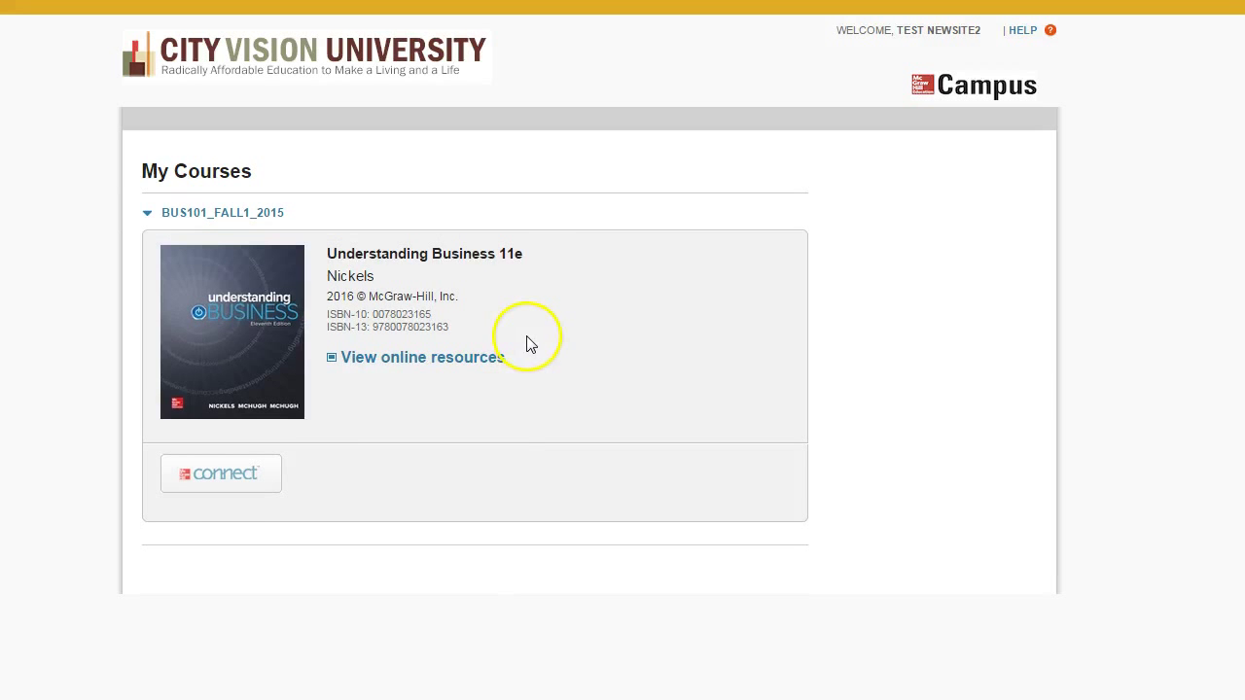
mouse_move(233, 482)
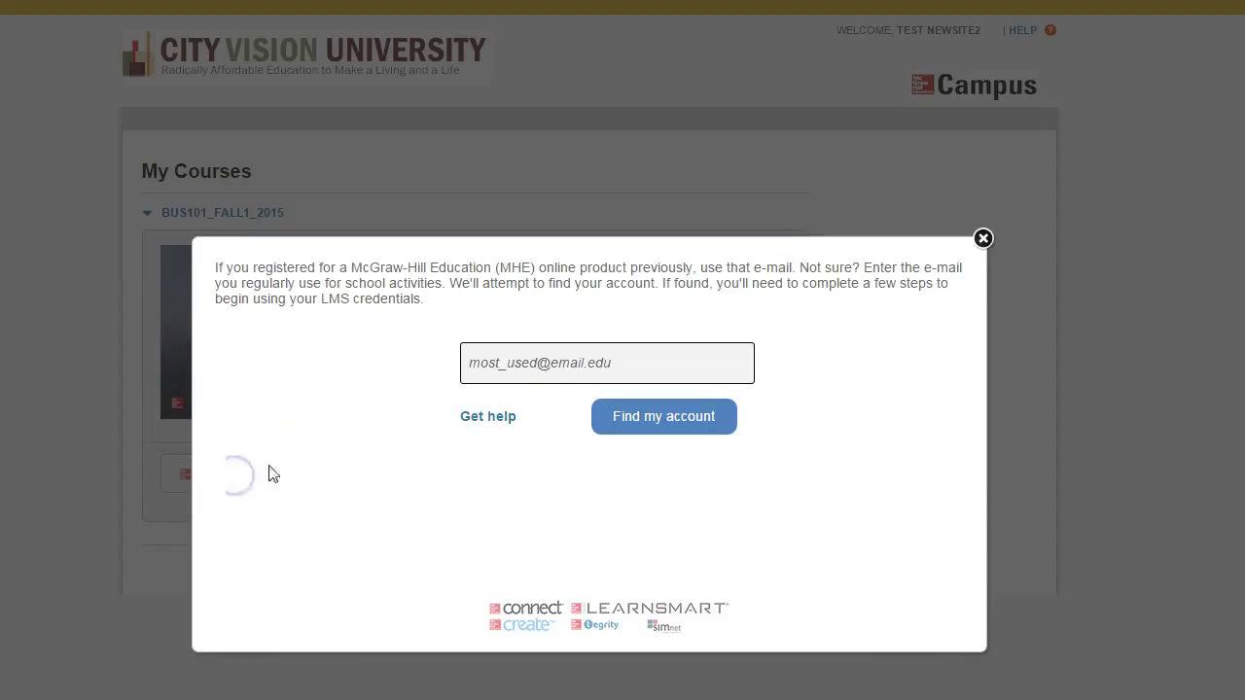
Open Connect for Understanding Business and look up the account by the student's e-mail address
left_click(528, 367)
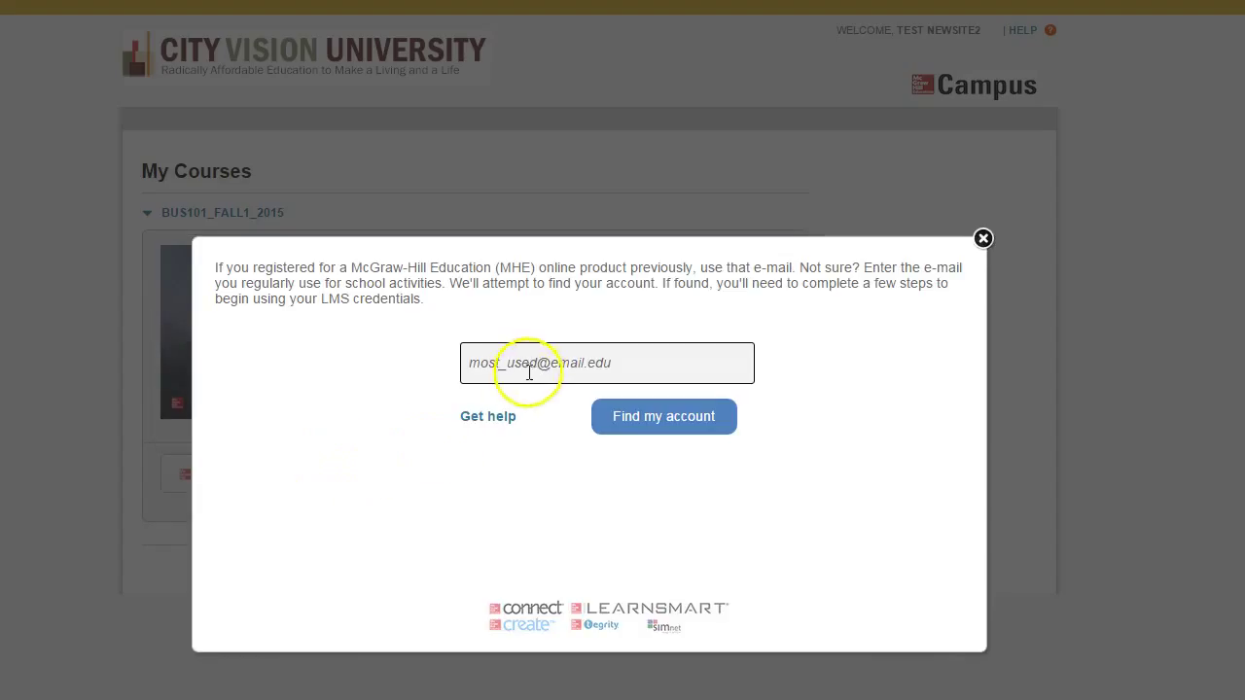
left_click(478, 356)
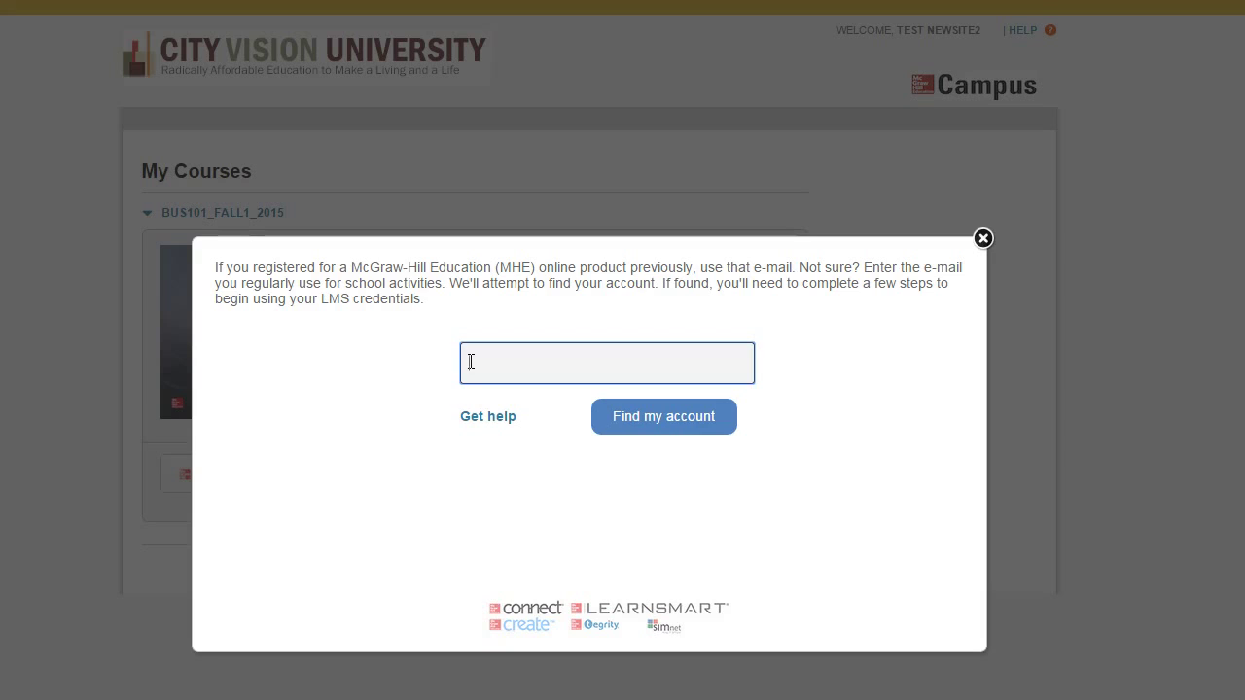
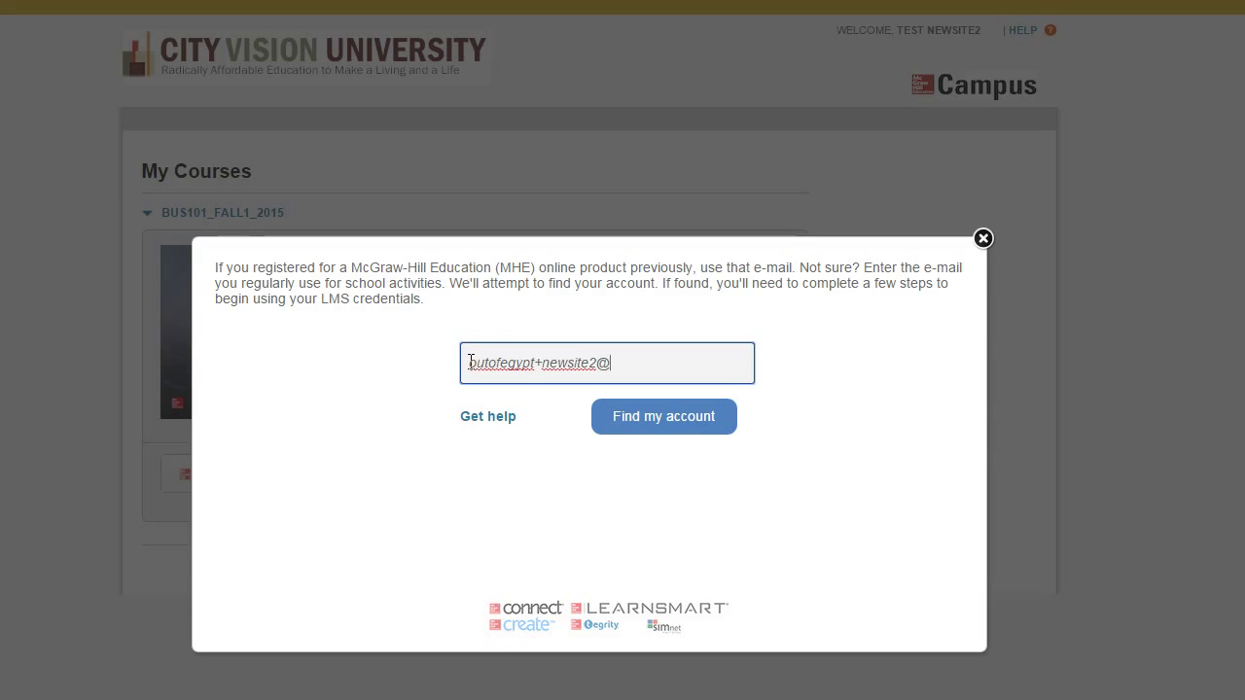
left_click(624, 430)
left_click(641, 428)
left_click(568, 374)
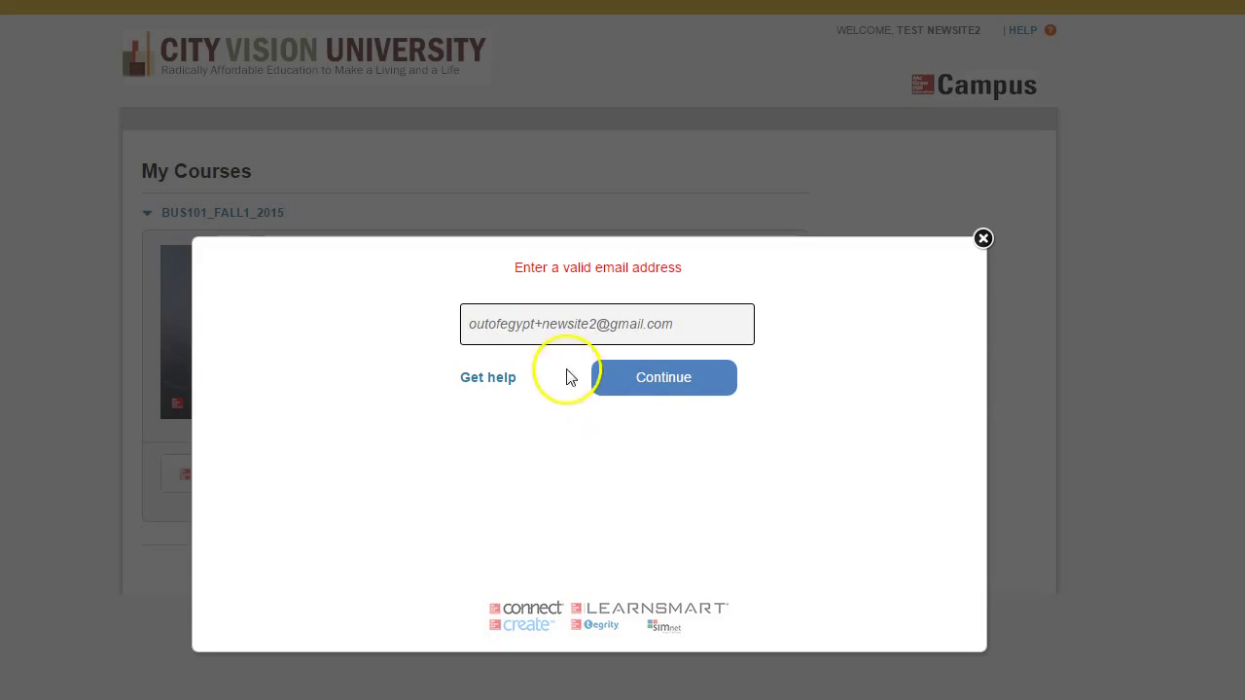
Remove the stray character from the e-mail, retry the lookup, then choose to create a new account
left_click(542, 328)
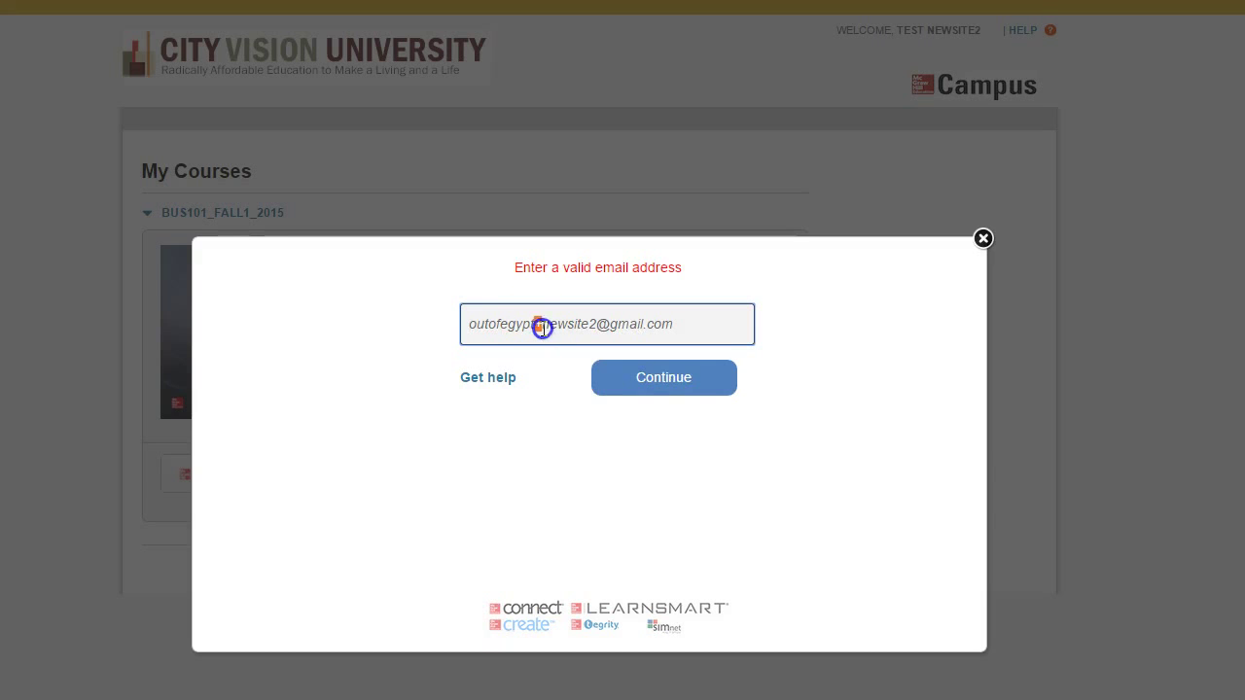
mouse_move(542, 328)
left_mouse_down()
mouse_move(597, 331)
mouse_move(536, 328)
left_mouse_up()
key("BackSpace")
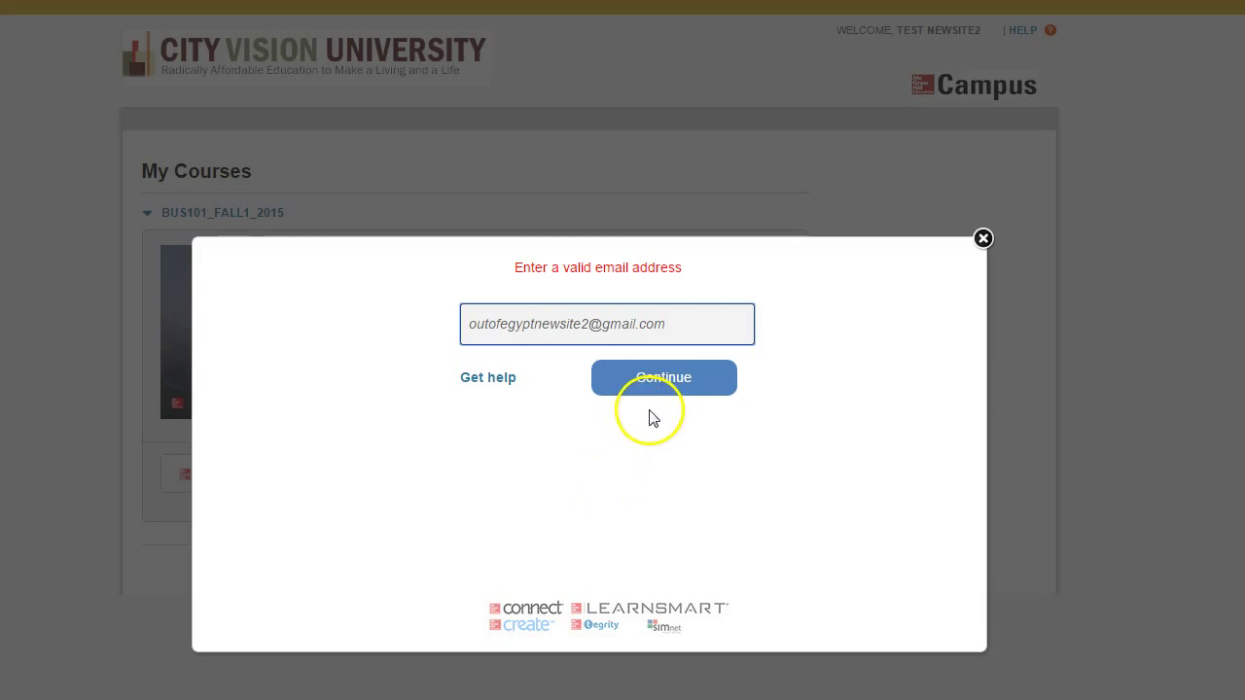
left_click(652, 389)
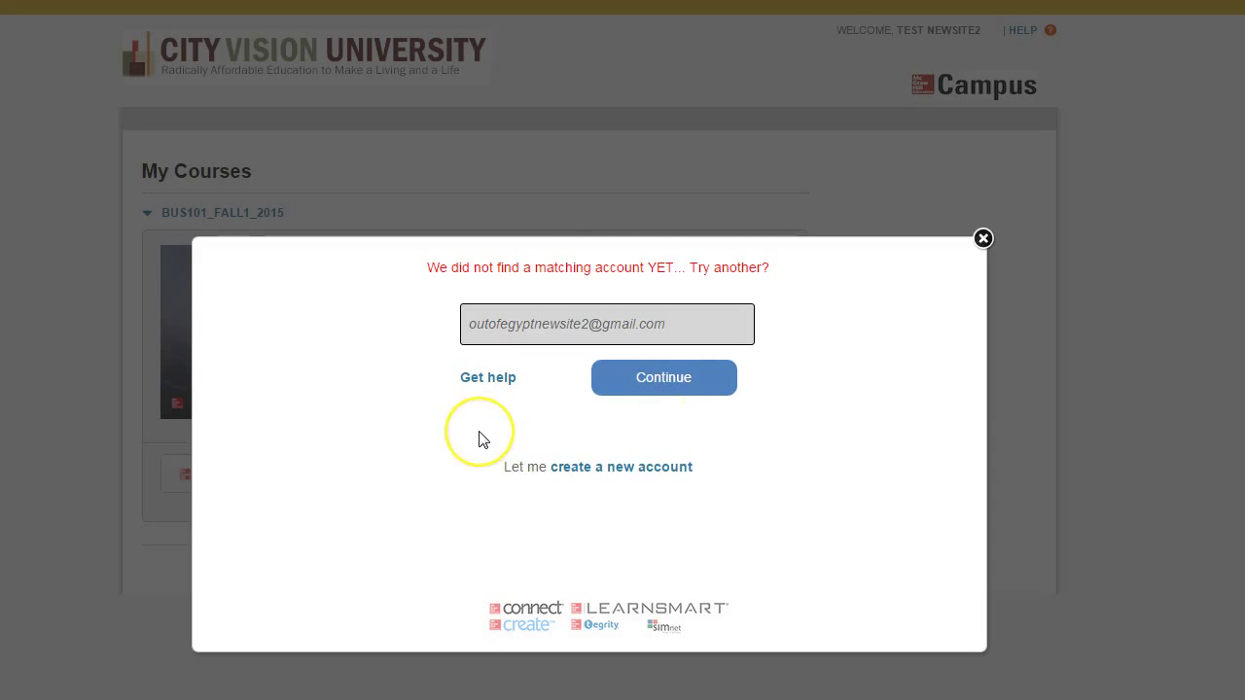
left_click(582, 470)
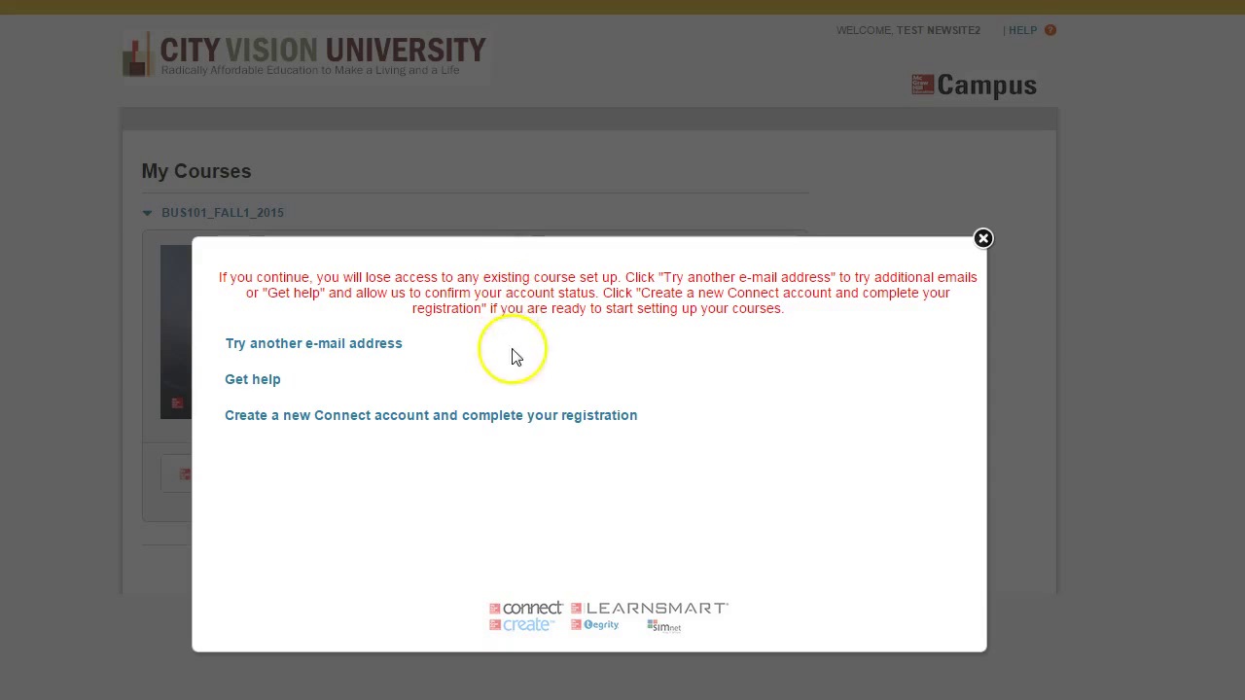
left_click(507, 421)
Start the new Connect account form and enter the account password
left_click(507, 421)
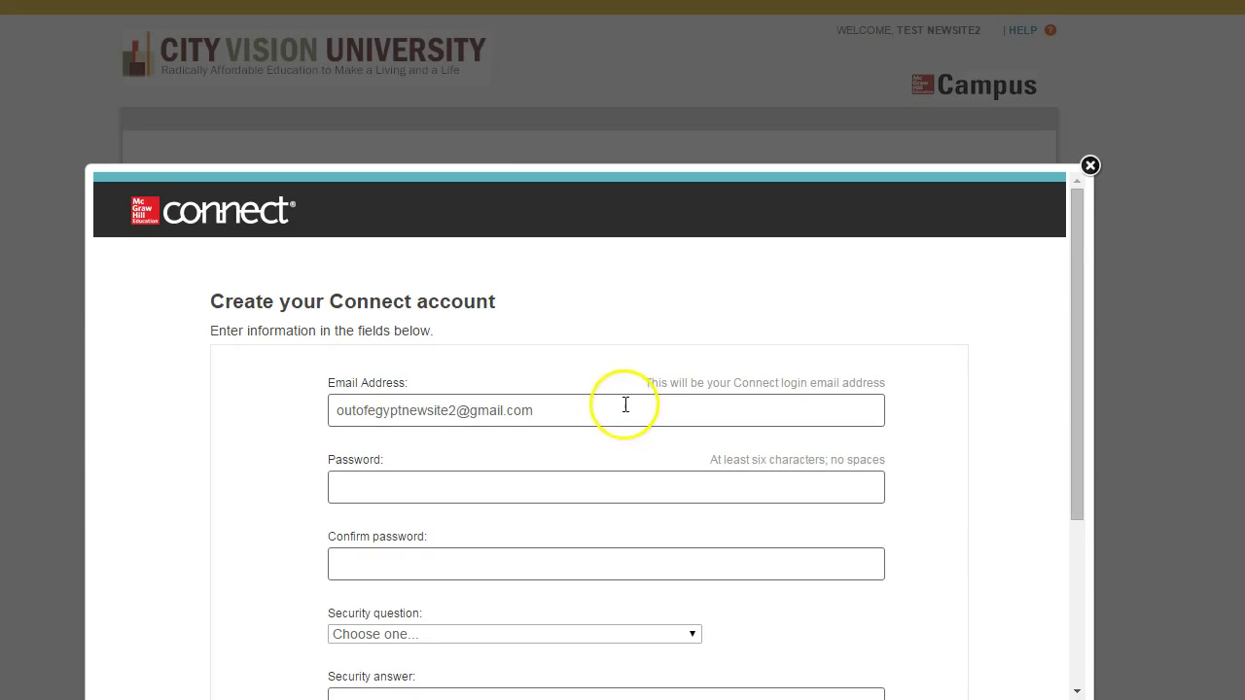
scroll(560, 377, "down", 1)
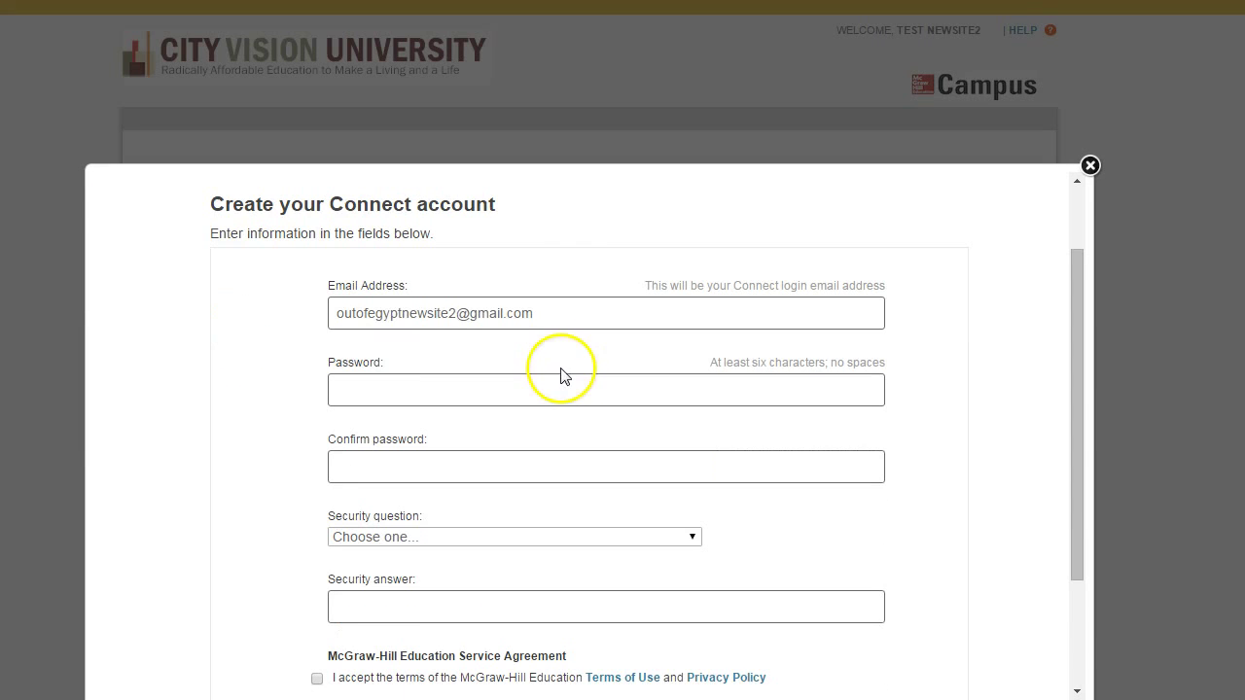
left_click(398, 313)
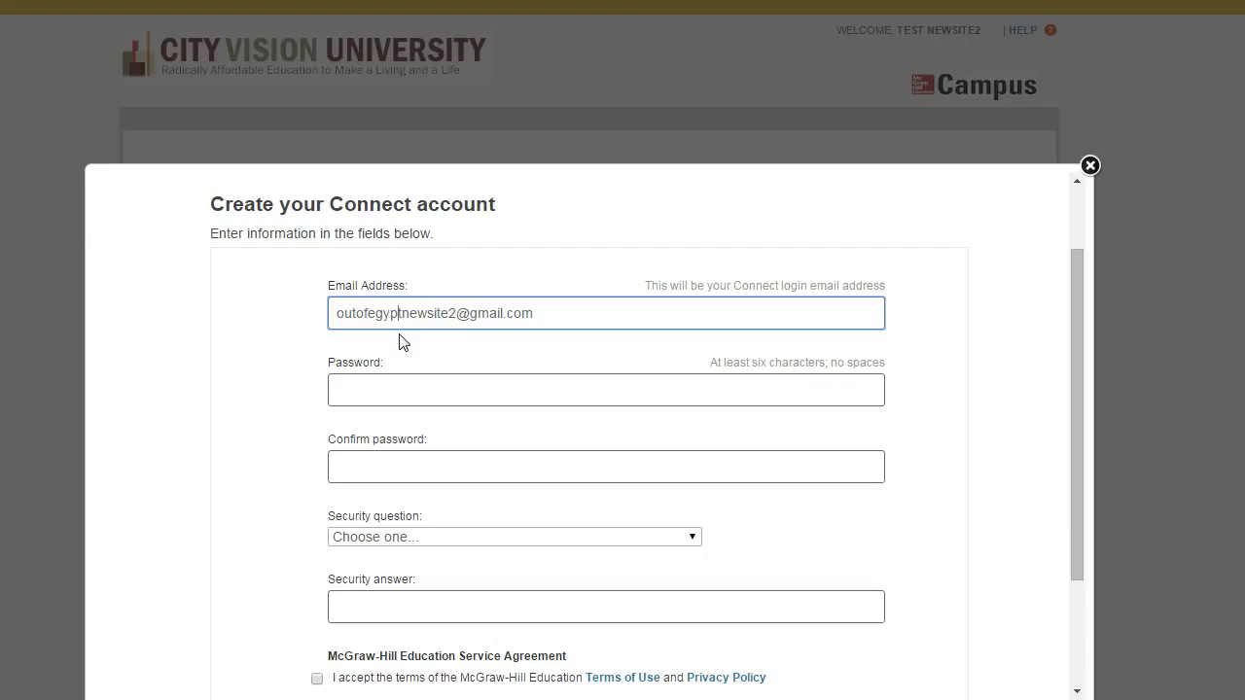
left_click(401, 392)
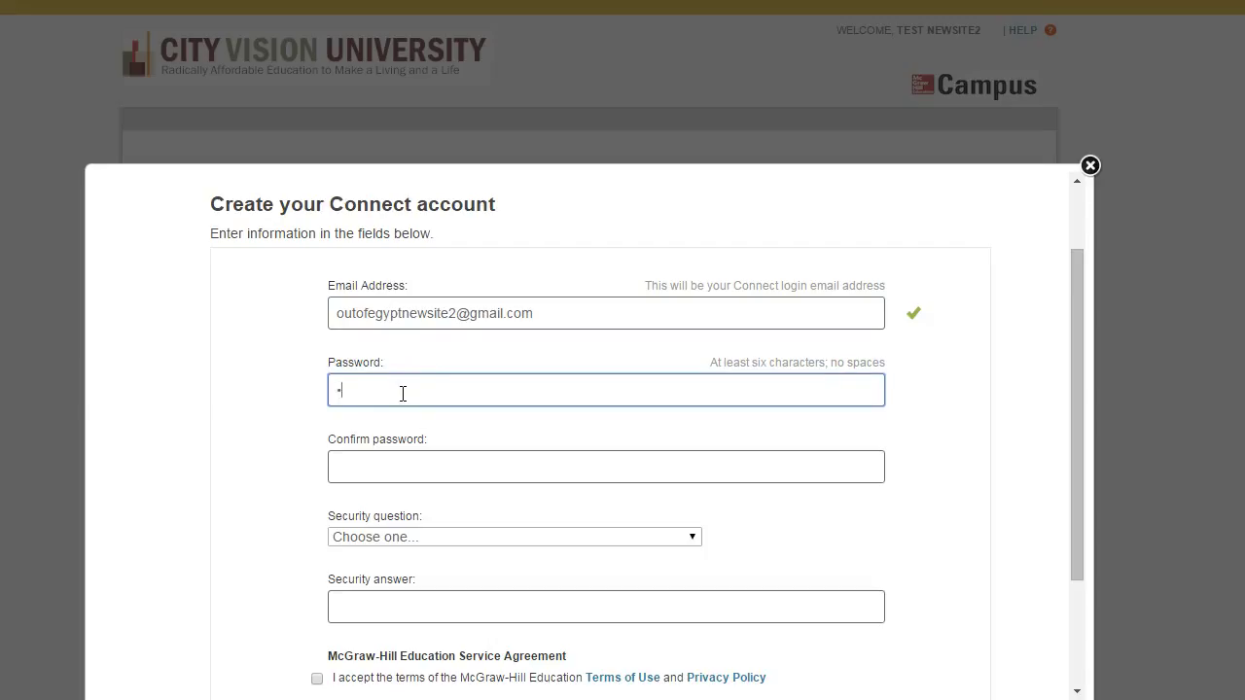
type("********")
key("Tab")
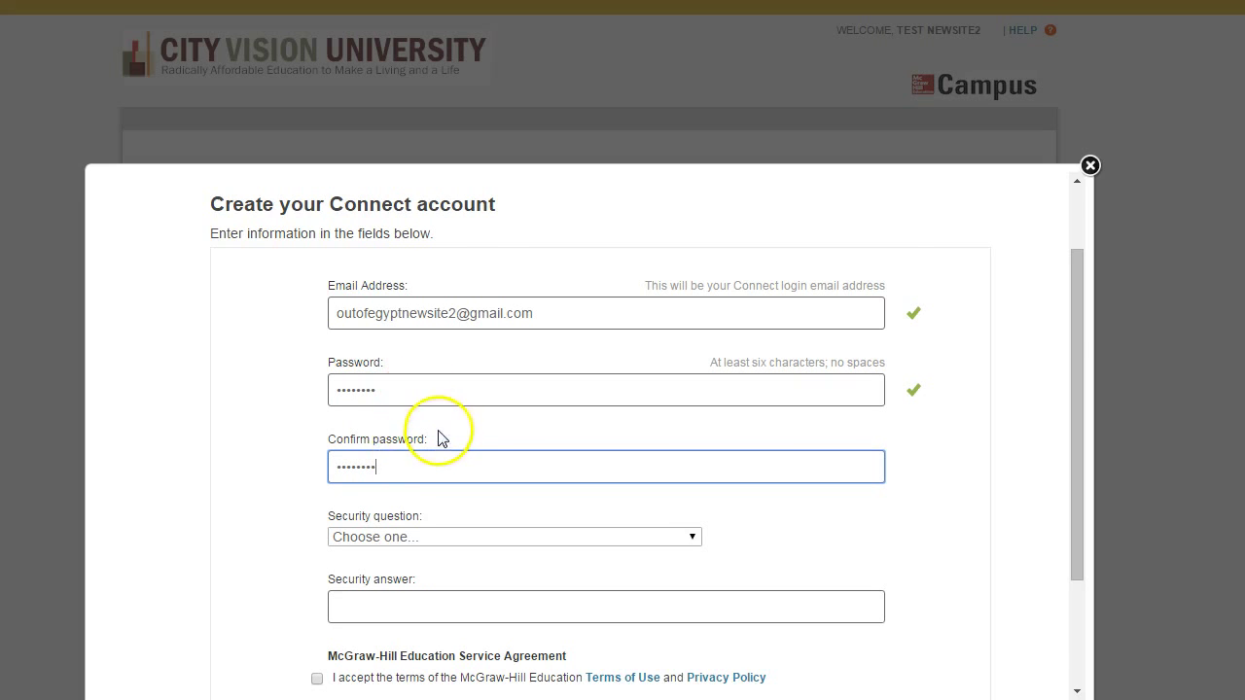
Choose the 'What's your town of birth?' security question, enter the answer, and accept the terms
scroll(438, 438, "down", 3)
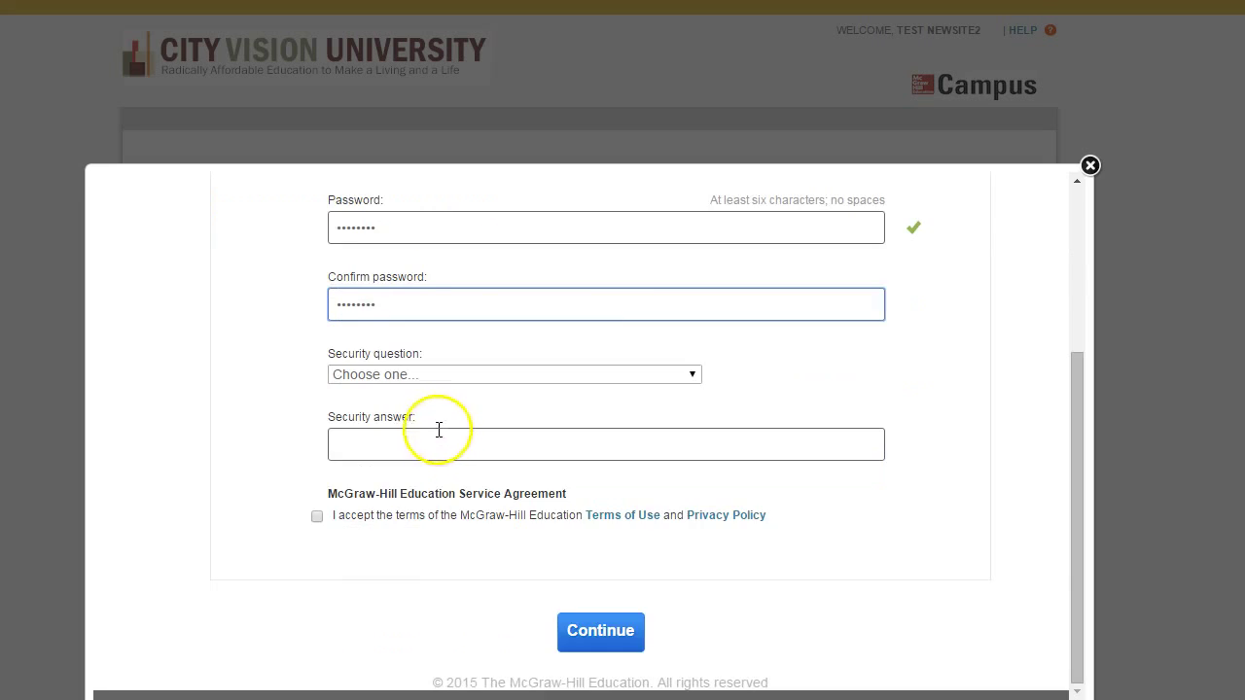
left_click(439, 375)
left_click(450, 412)
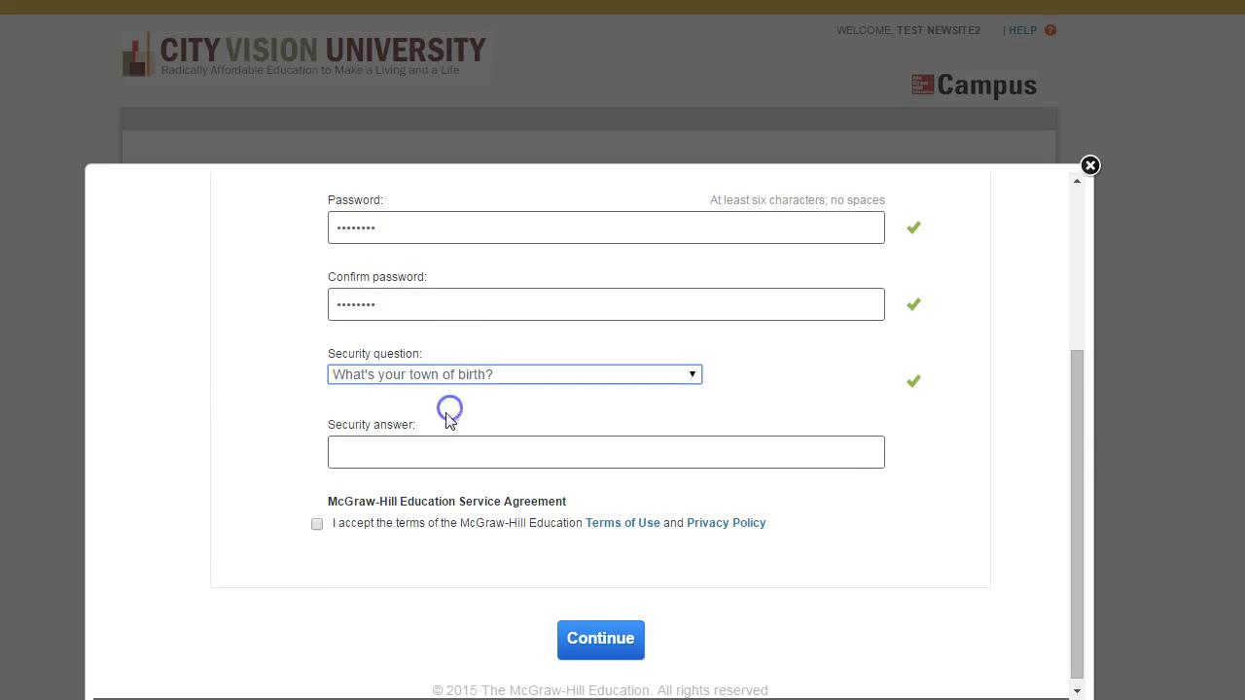
left_click(445, 438)
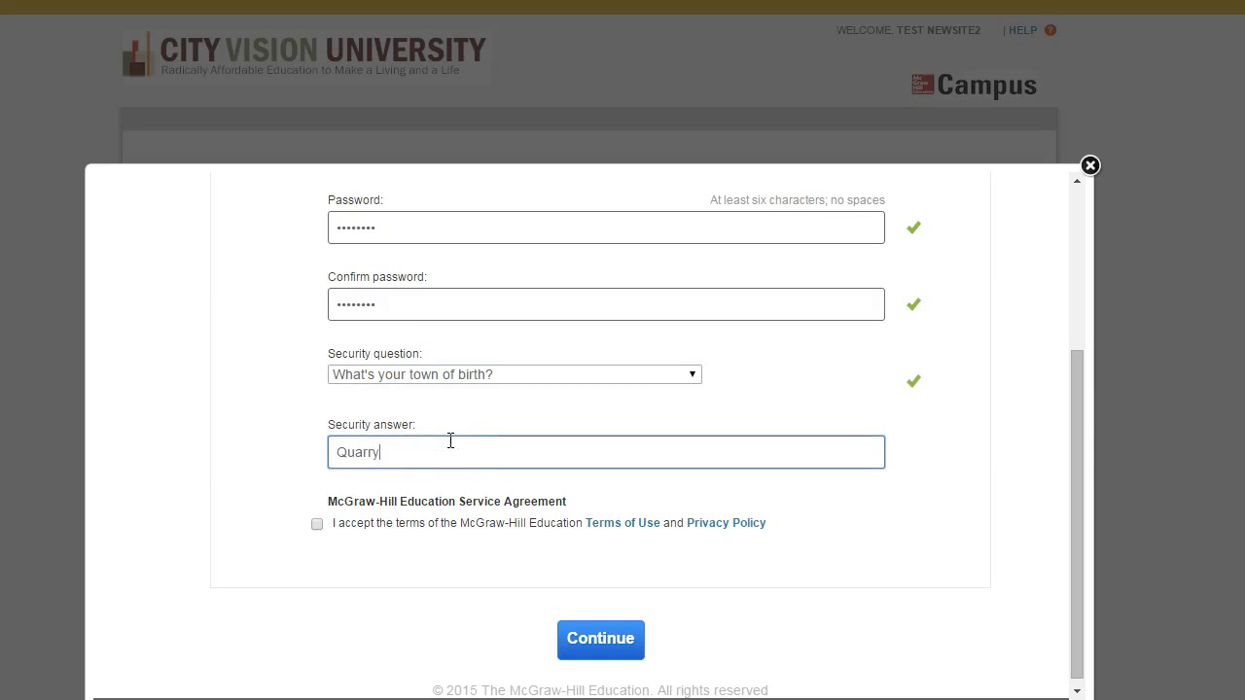
left_click(318, 524)
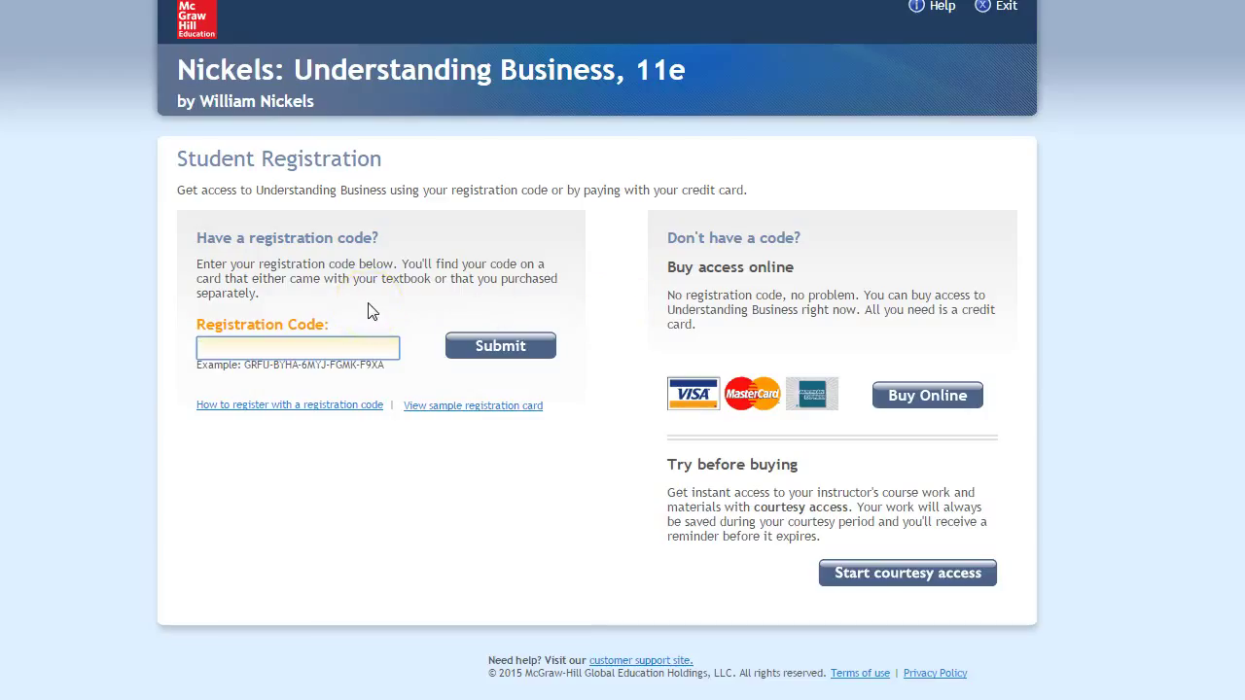
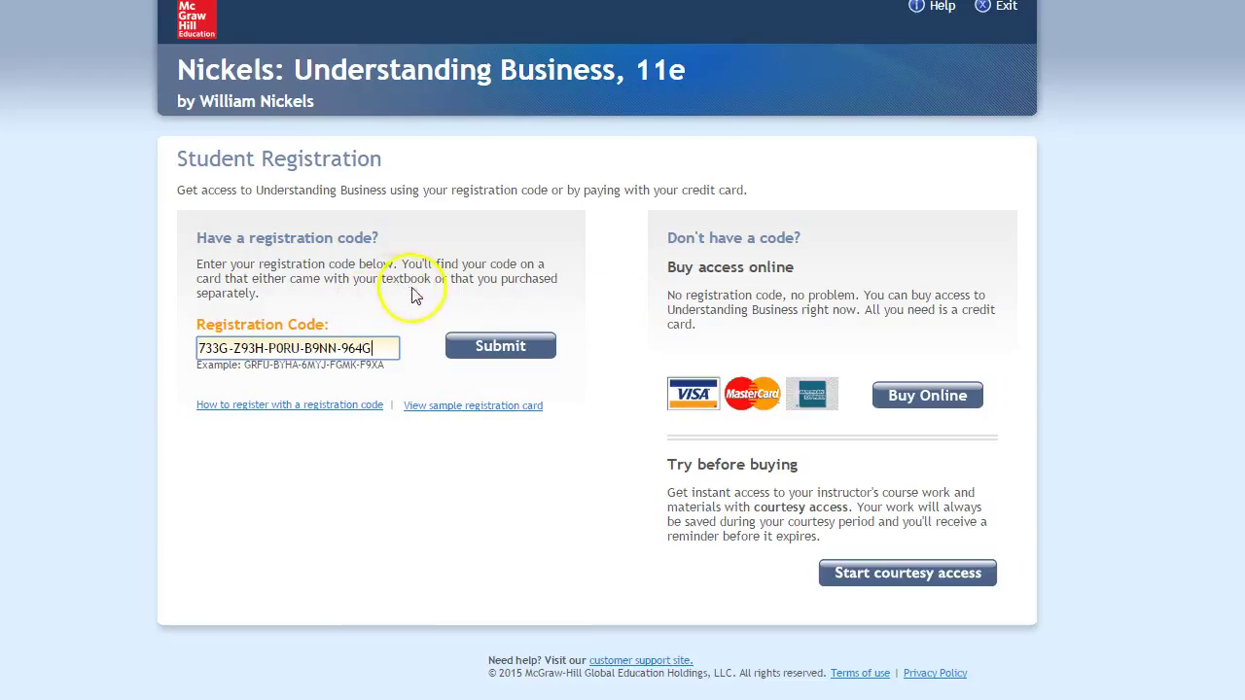
Submit the pasted registration code, enter the contact e-mail address, and complete registration
left_click(491, 349)
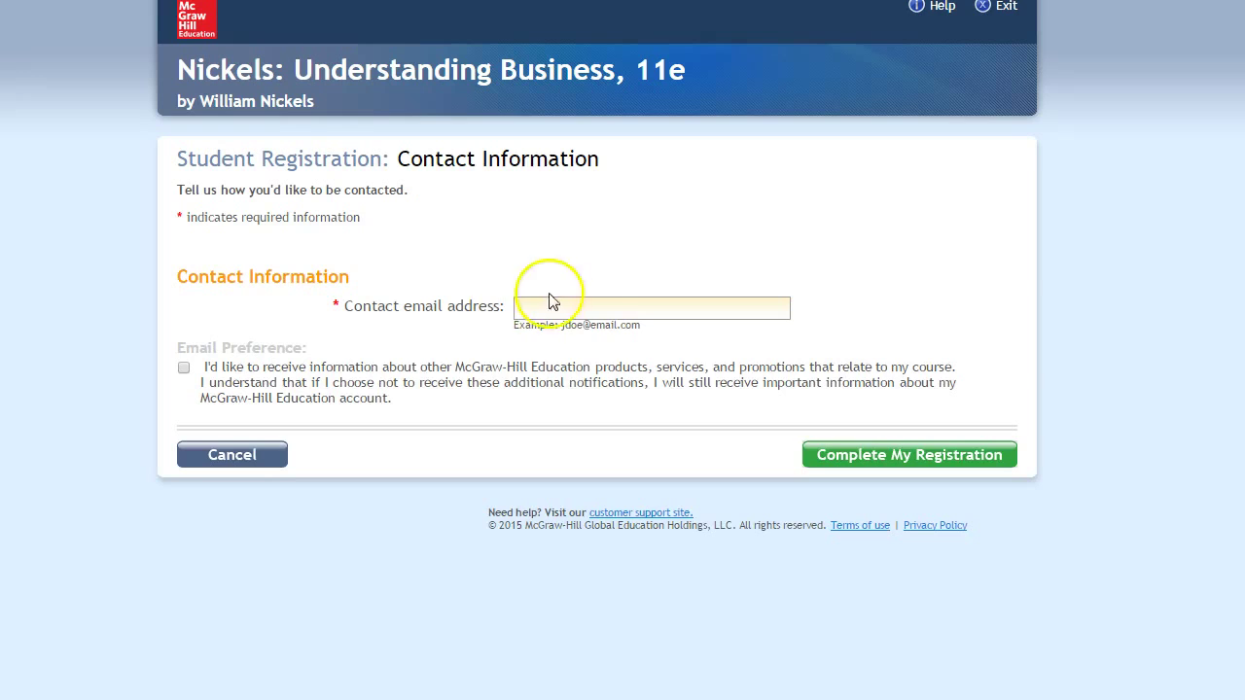
left_click(603, 309)
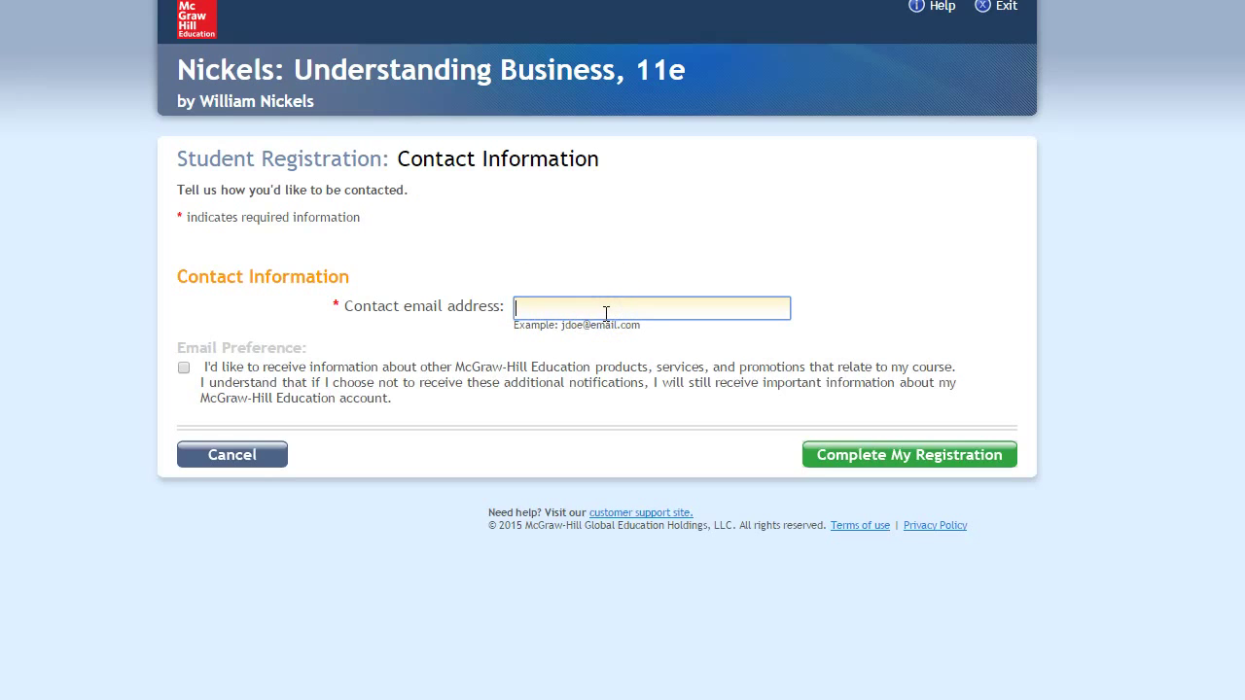
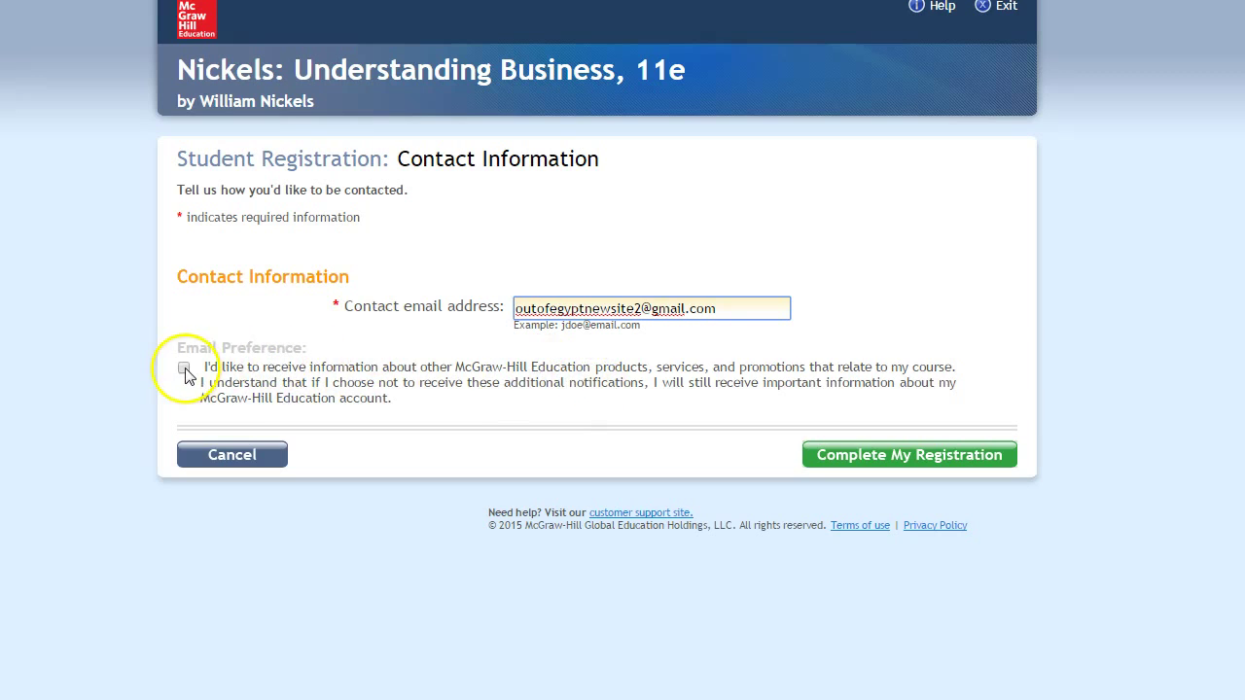
left_click(836, 459)
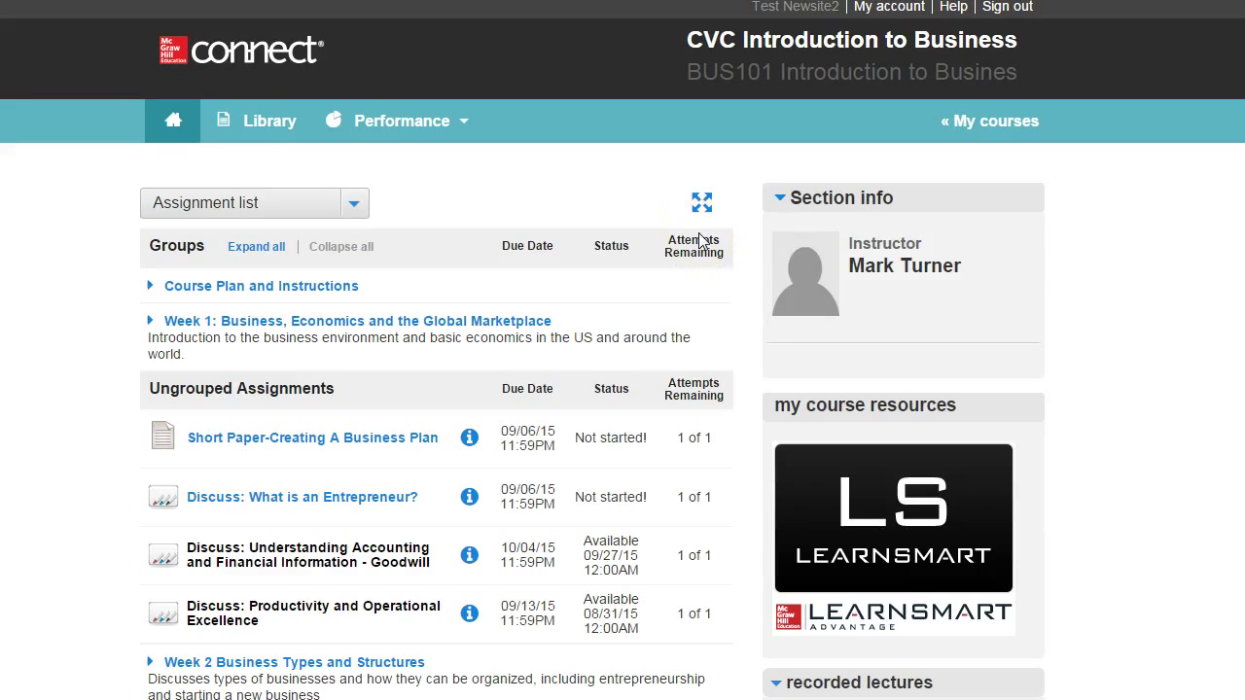
Expand the Course Plan and Instructions group in the CVC Introduction to Business assignment list
left_click(149, 289)
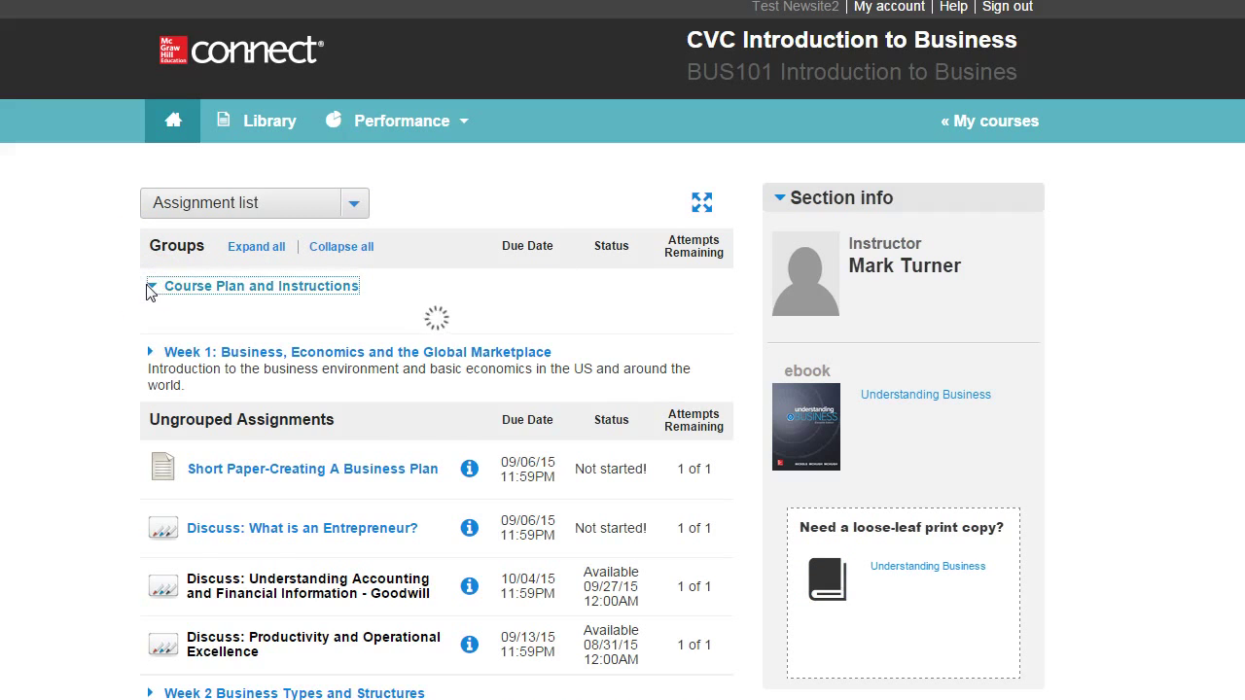